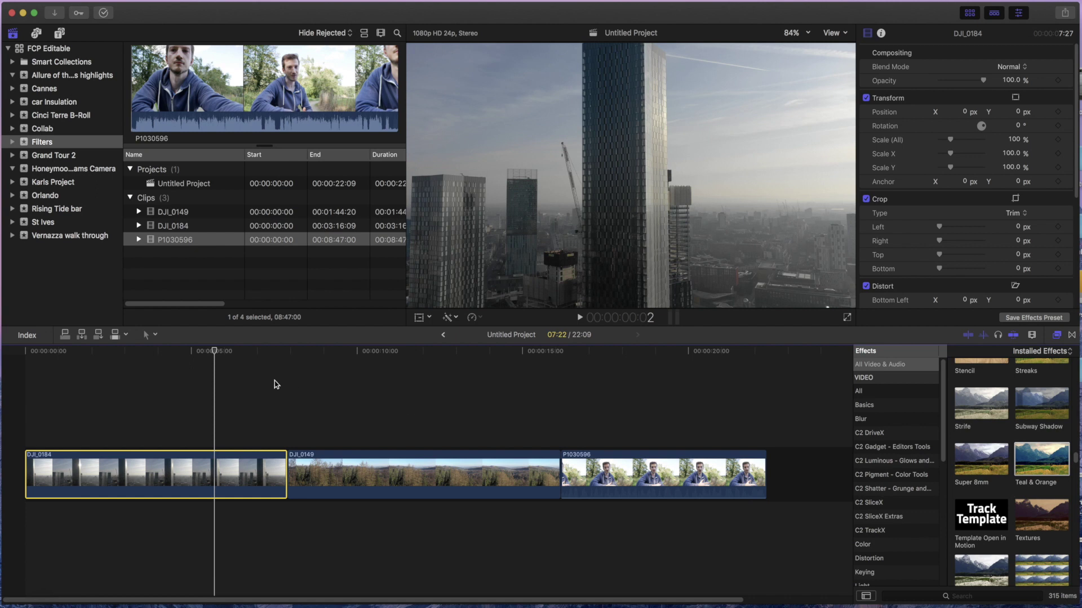
# - Preview the three clips and apply Teal & Orange to the city clip DJI_0184
pyautogui.click(215, 352)
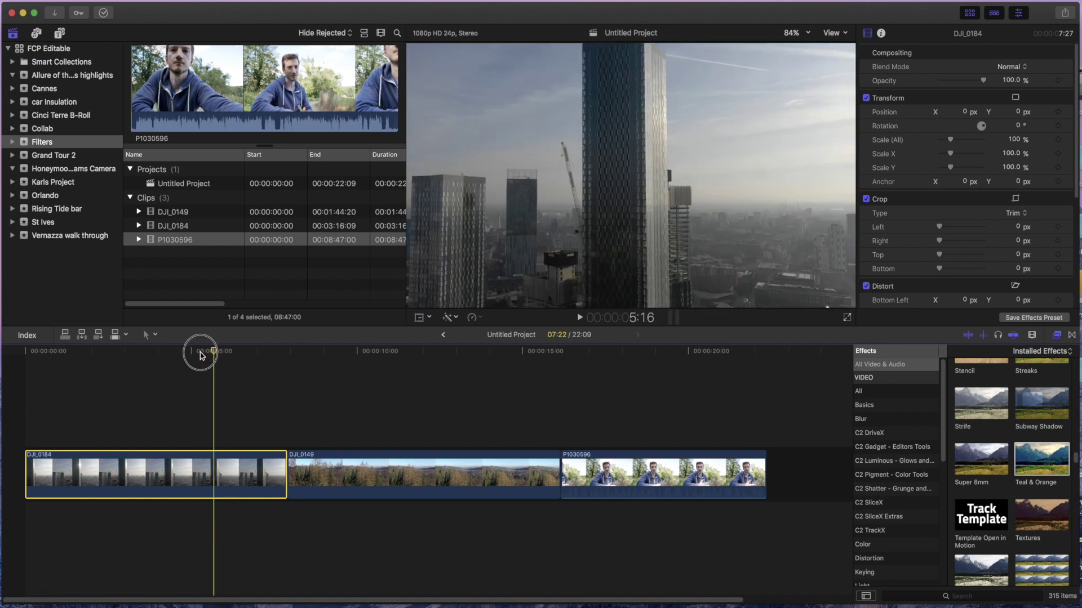
pyautogui.moveTo(200, 355); pyautogui.dragTo(159, 415)
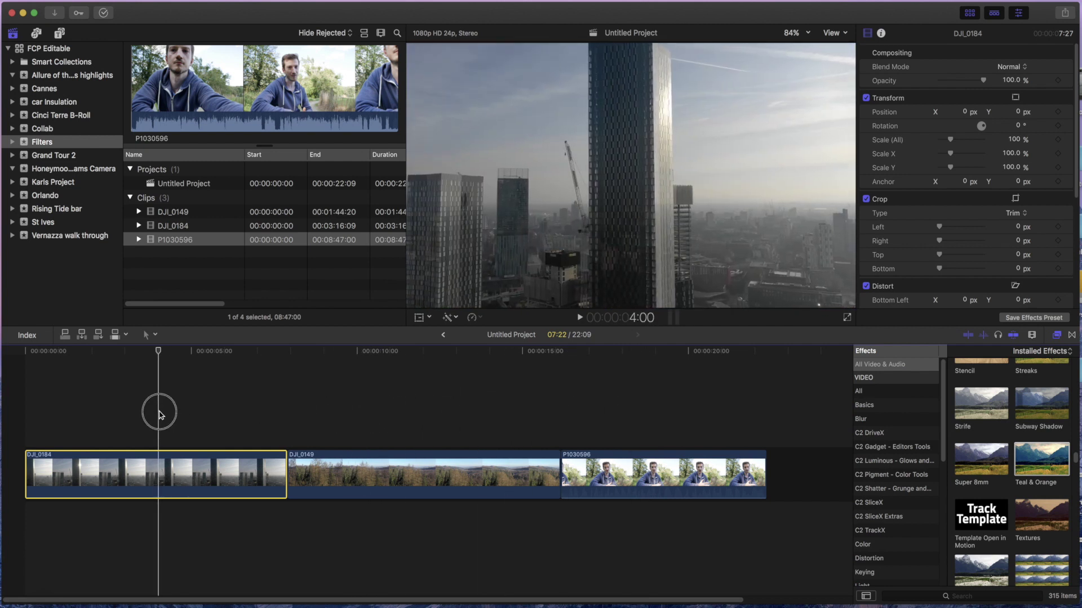
pyautogui.moveTo(161, 478); pyautogui.dragTo(161, 478)
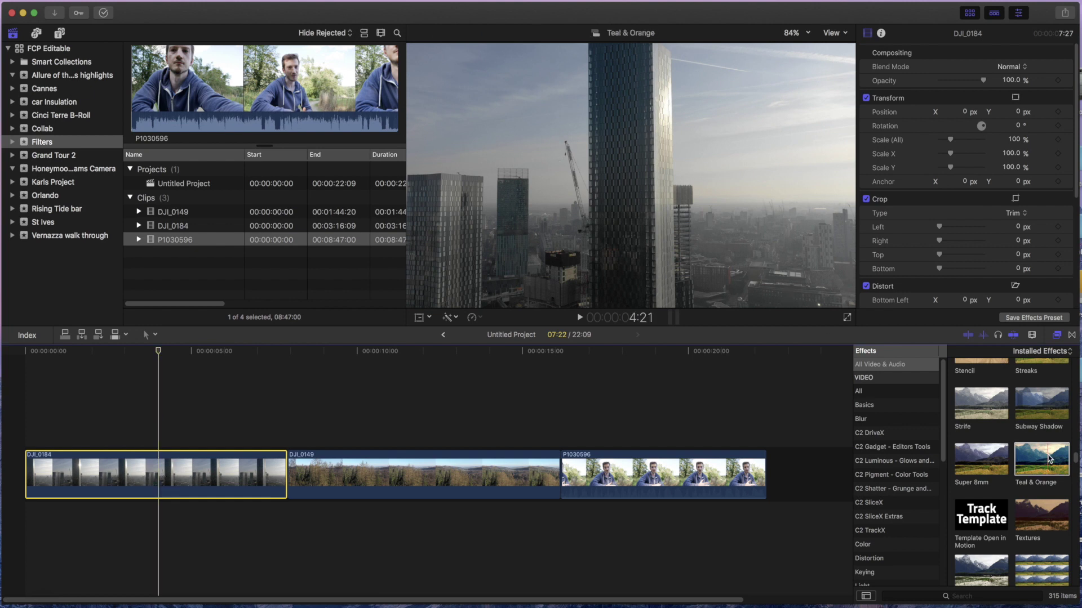
pyautogui.moveTo(1038, 455); pyautogui.dragTo(182, 479)
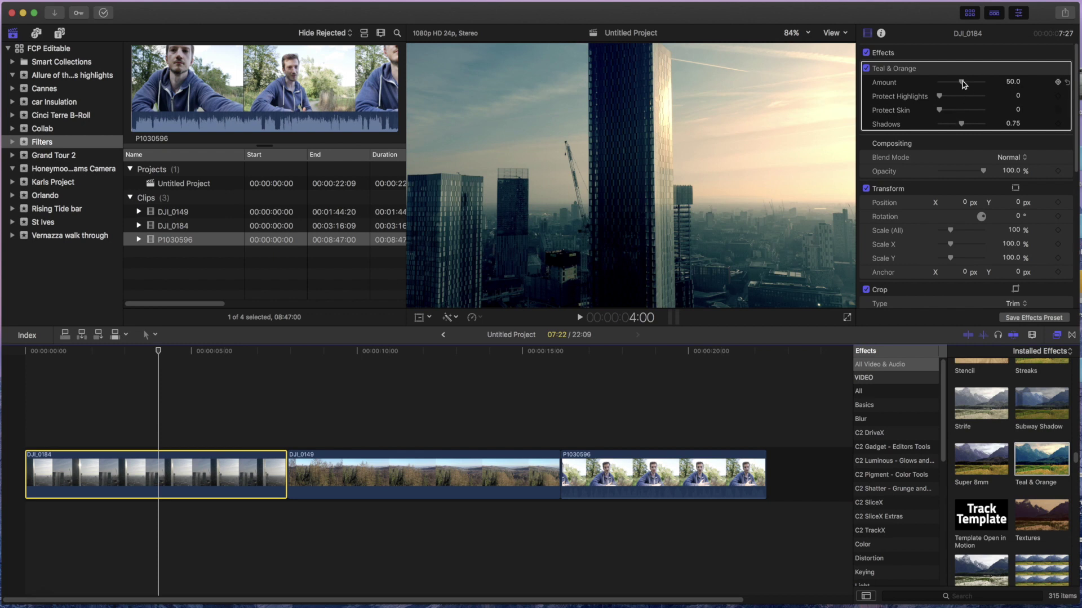
# - Set Teal & Orange Amount to 34.38, Shadows to 0.83 and Protect Highlights to 100
pyautogui.moveTo(964, 83)
pyautogui.mouseDown()
pyautogui.moveTo(921, 86)
pyautogui.moveTo(995, 87)
pyautogui.moveTo(962, 85)
pyautogui.mouseUp()
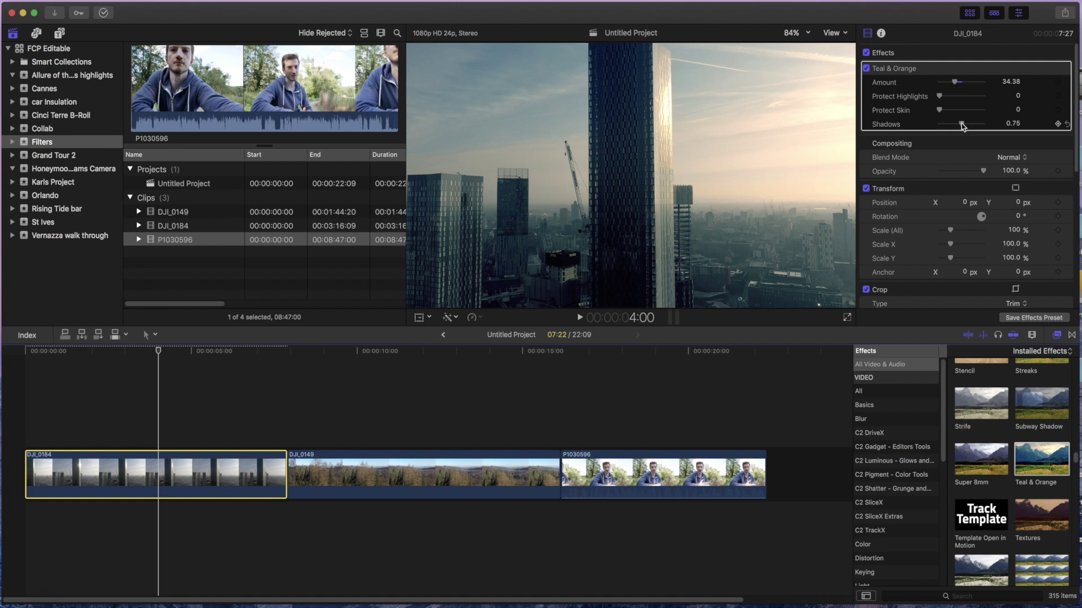
pyautogui.moveTo(943, 125); pyautogui.dragTo(984, 127)
pyautogui.moveTo(1010, 99); pyautogui.dragTo(1018, 99)
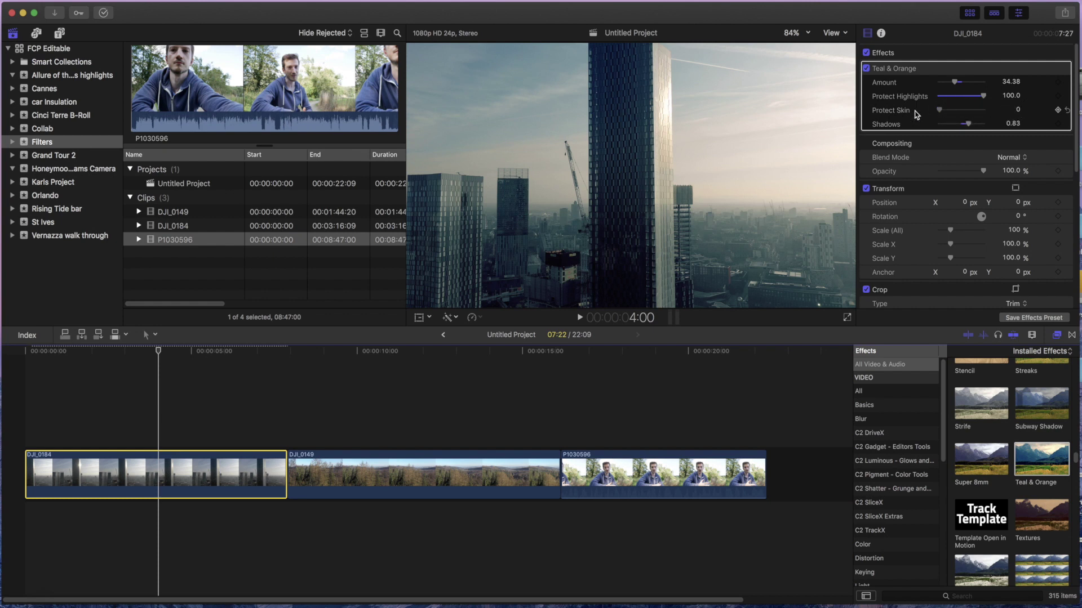
pyautogui.click(183, 353)
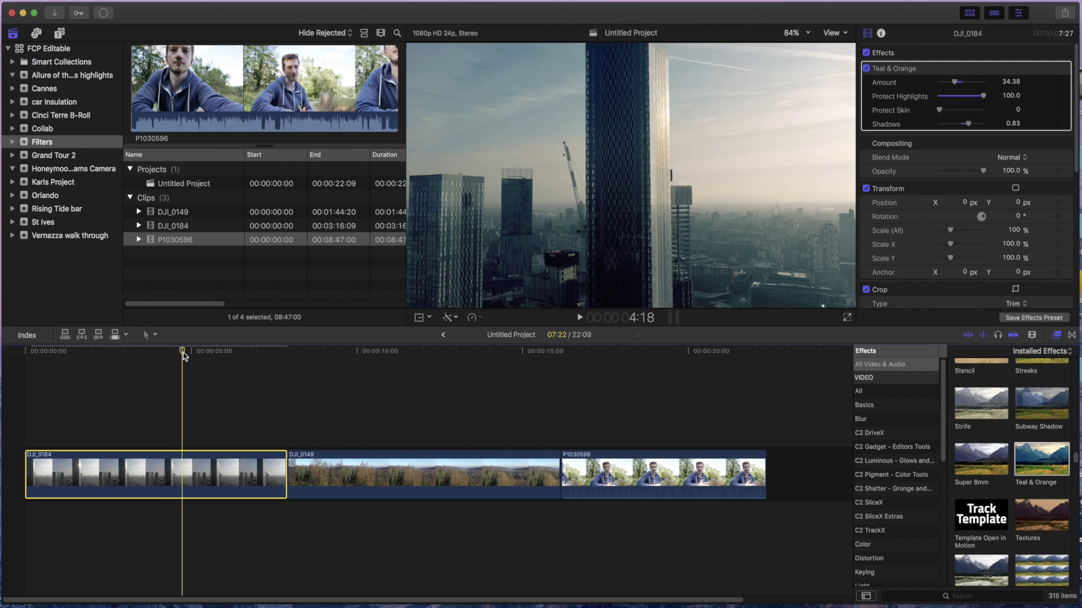
pyautogui.click(205, 363)
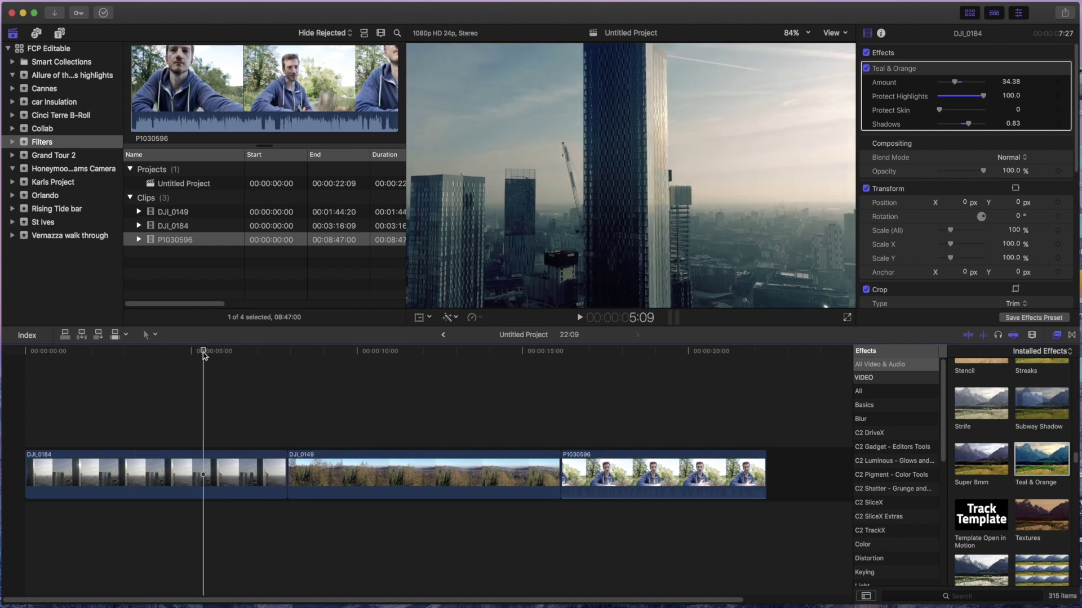
pyautogui.moveTo(204, 355); pyautogui.dragTo(239, 363)
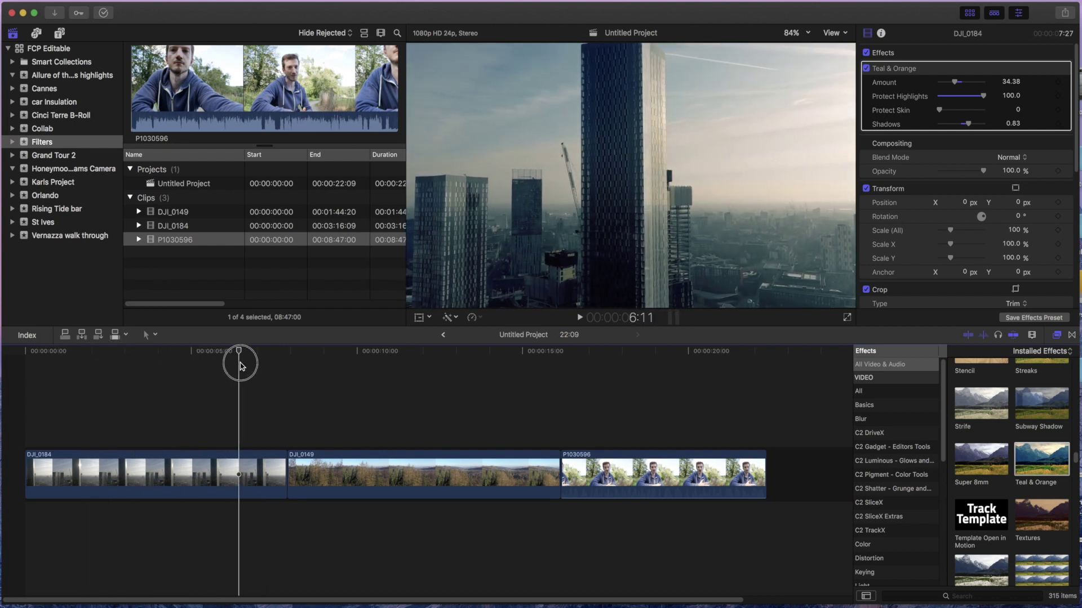
pyautogui.click(866, 68)
pyautogui.click(867, 69)
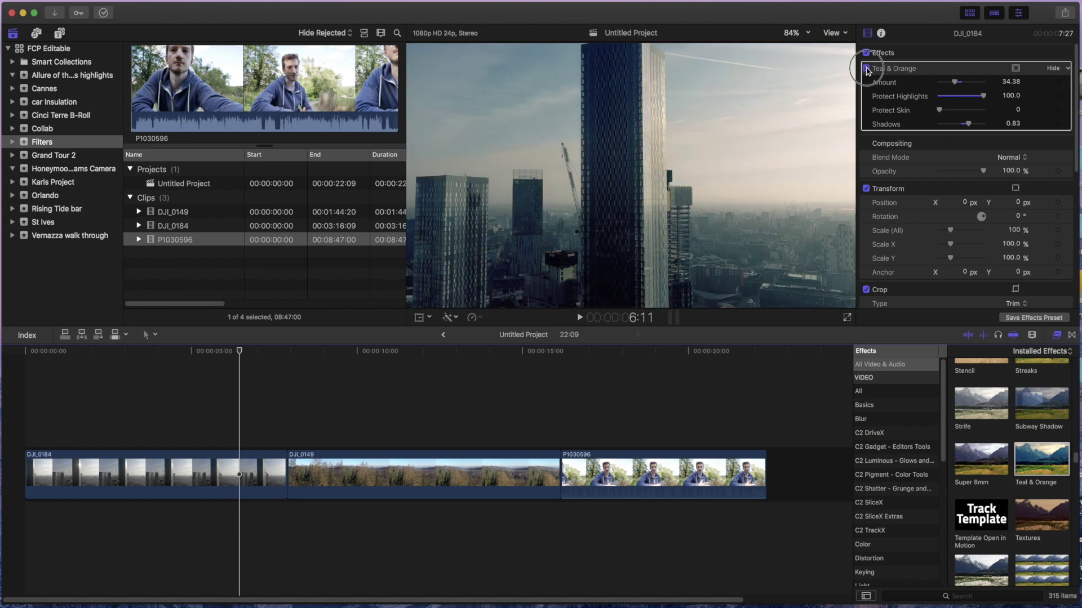
pyautogui.click(866, 68)
pyautogui.click(867, 68)
pyautogui.click(866, 68)
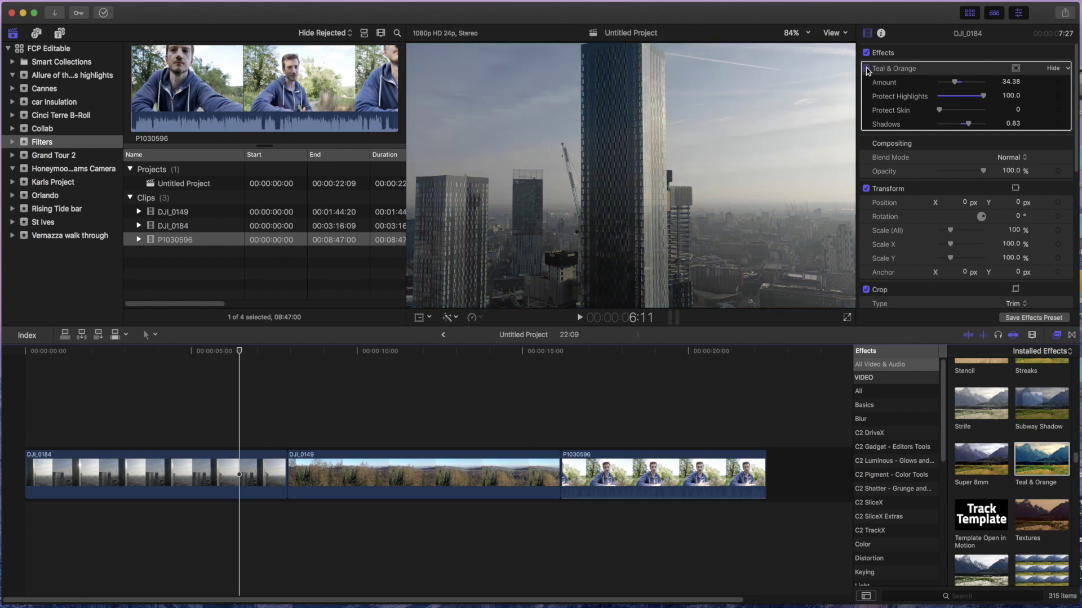
pyautogui.click(867, 68)
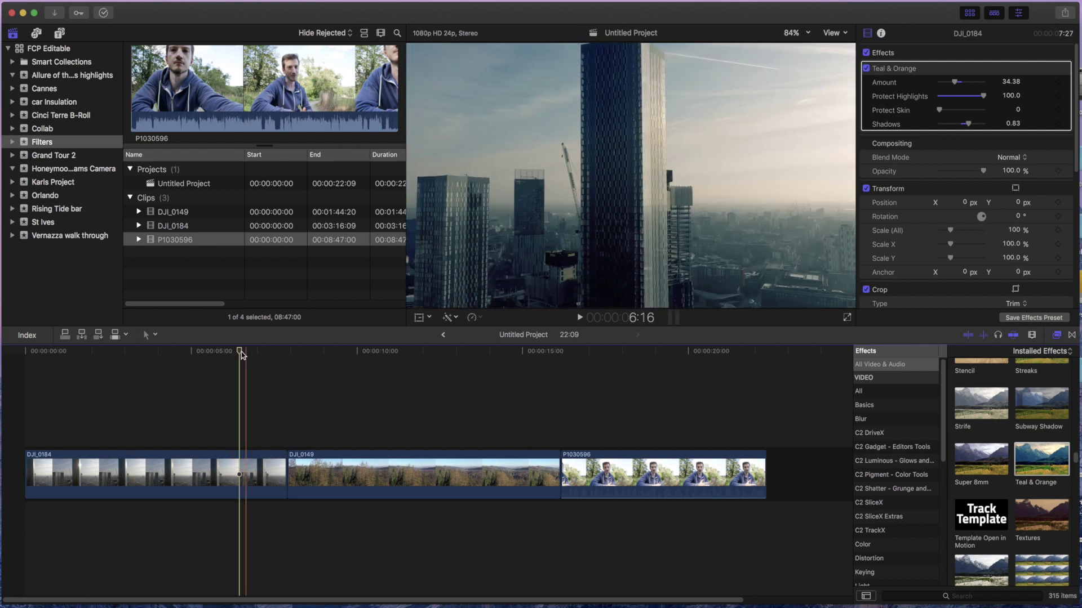
pyautogui.moveTo(241, 353); pyautogui.dragTo(183, 353)
# - Select the forest clip DJI_0149 and apply the Super 8mm effect to it
pyautogui.click(417, 387)
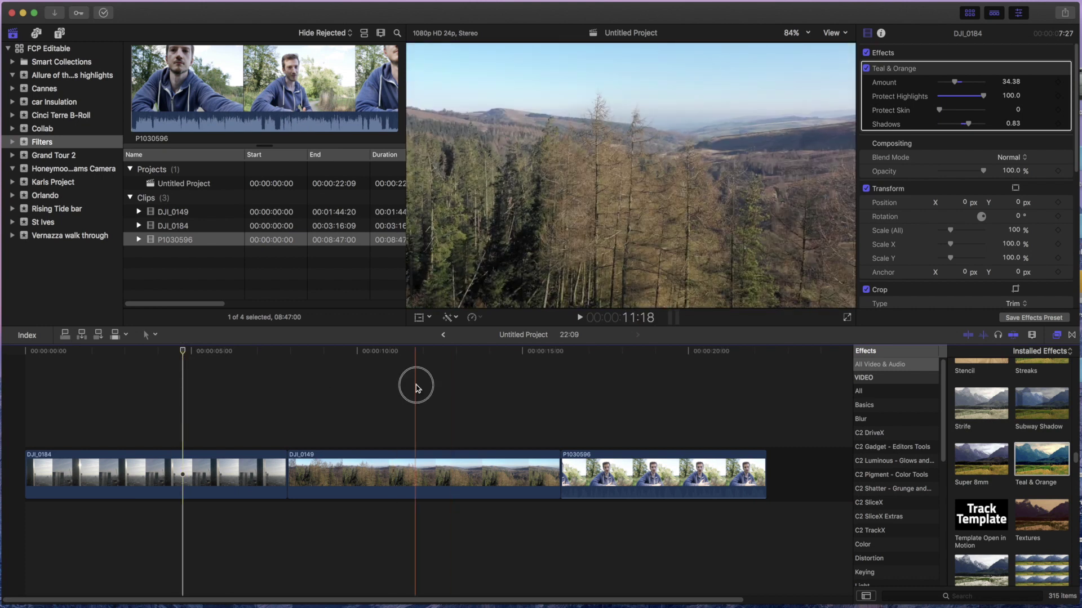
pyautogui.click(438, 477)
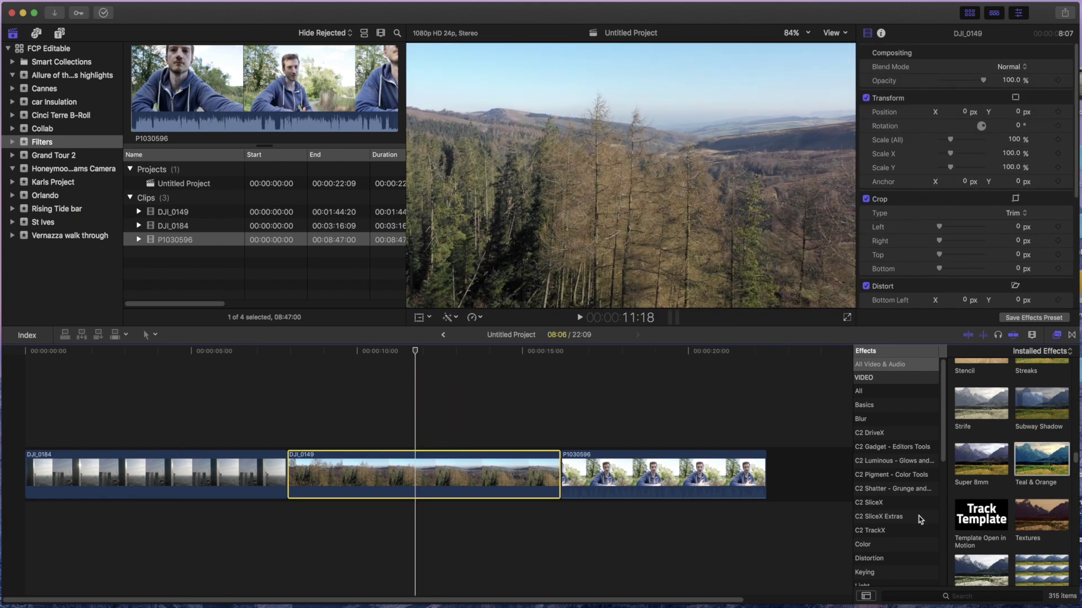
pyautogui.moveTo(979, 471); pyautogui.dragTo(419, 478)
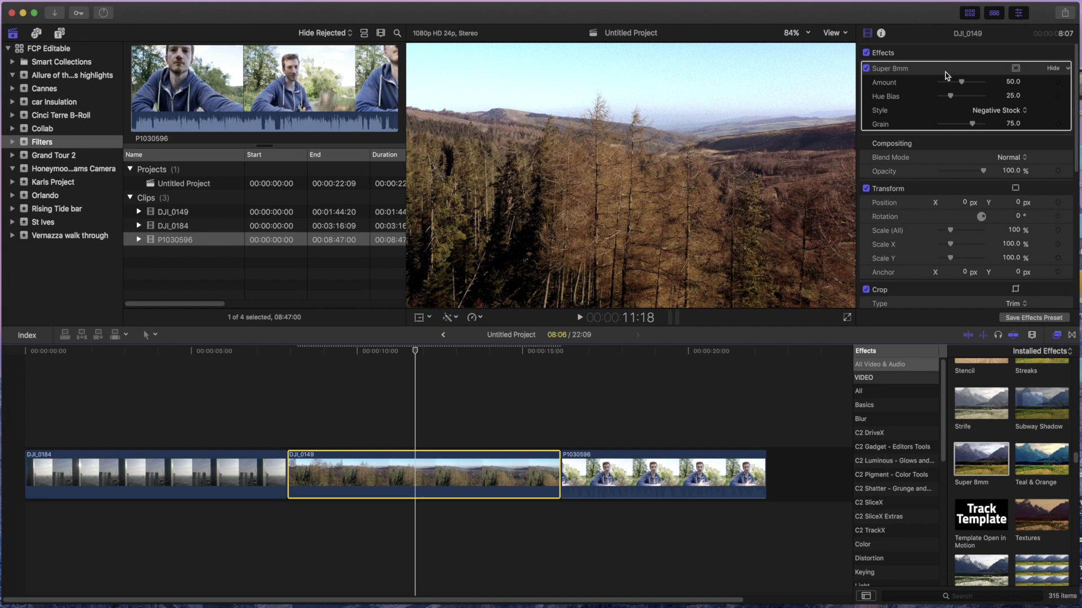
# - Adjust Super 8mm to Grain 30.47 and Amount 56.44
pyautogui.moveTo(973, 126); pyautogui.dragTo(997, 127)
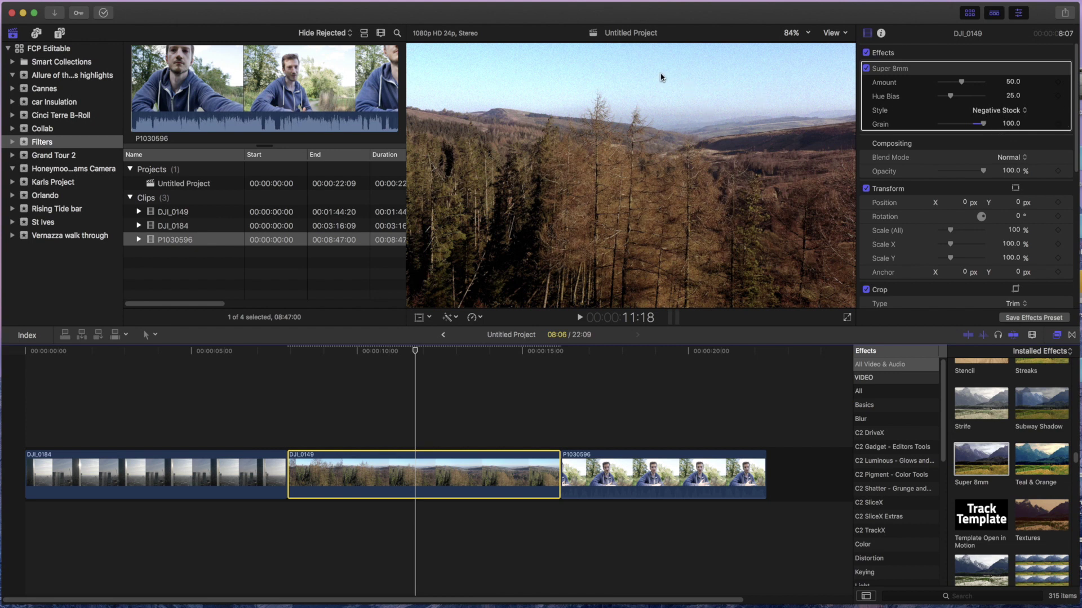
pyautogui.moveTo(984, 125); pyautogui.dragTo(954, 128)
pyautogui.click(985, 99)
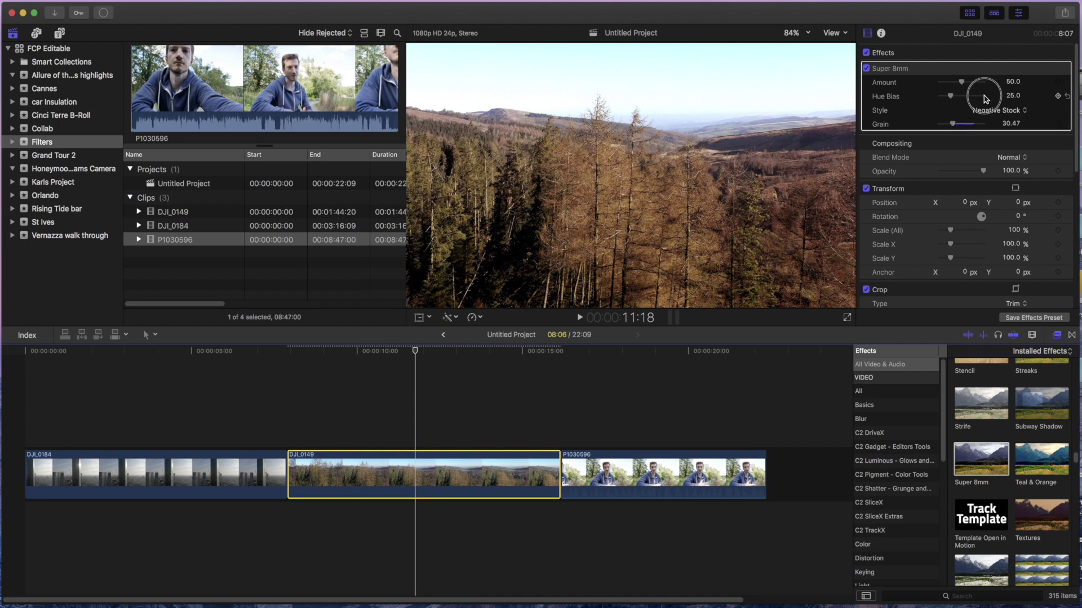
pyautogui.moveTo(985, 100); pyautogui.dragTo(1012, 84)
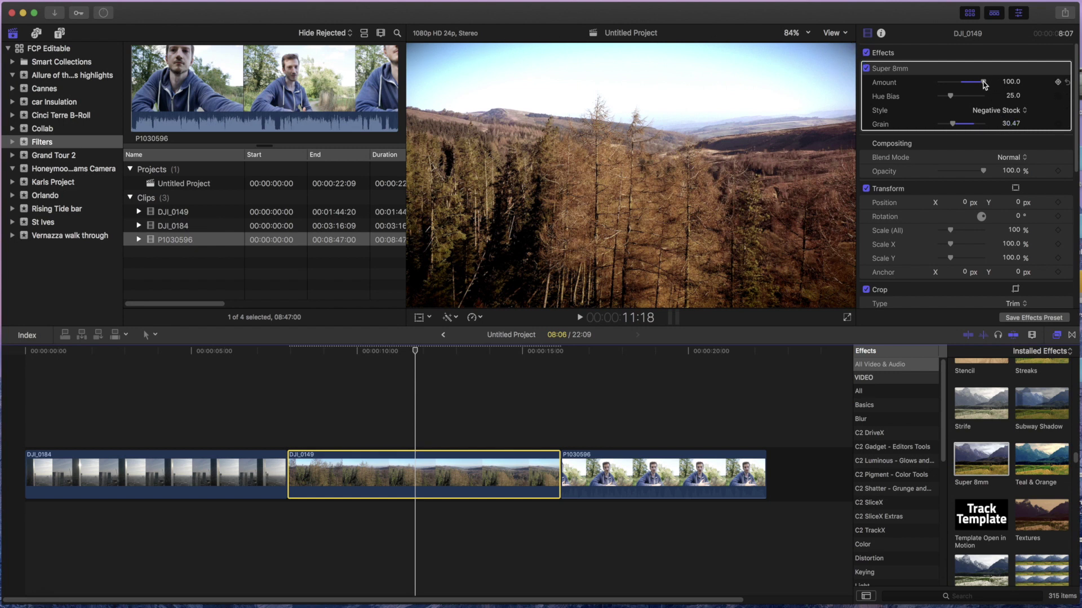
pyautogui.moveTo(984, 83); pyautogui.dragTo(965, 85)
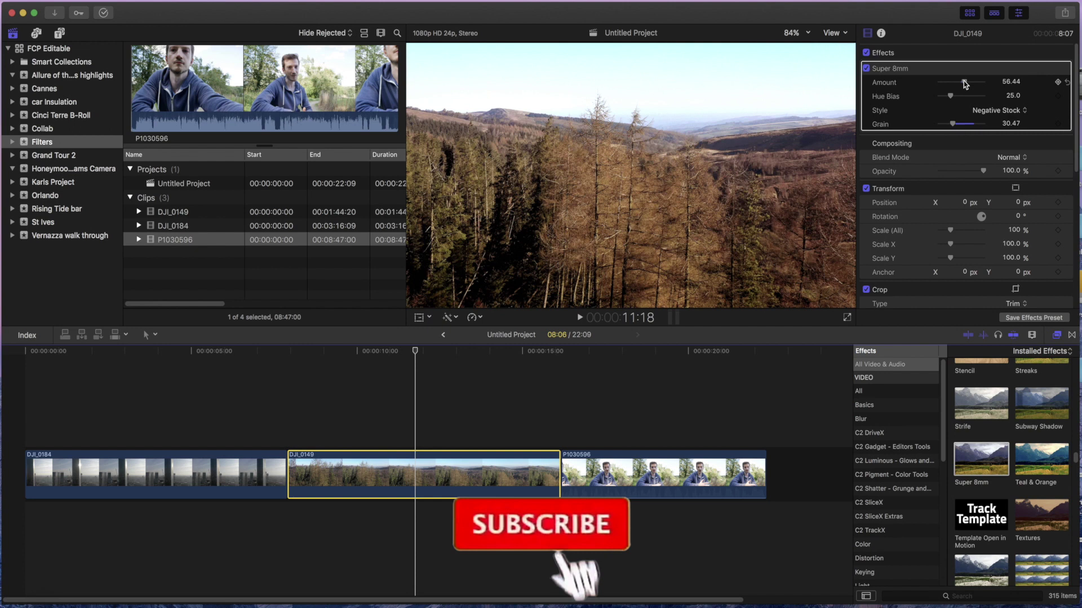
pyautogui.click(399, 351)
pyautogui.moveTo(400, 355)
pyautogui.mouseDown()
pyautogui.moveTo(314, 357)
pyautogui.moveTo(534, 370)
pyautogui.moveTo(322, 368)
pyautogui.moveTo(499, 367)
pyautogui.moveTo(393, 369)
pyautogui.mouseUp()
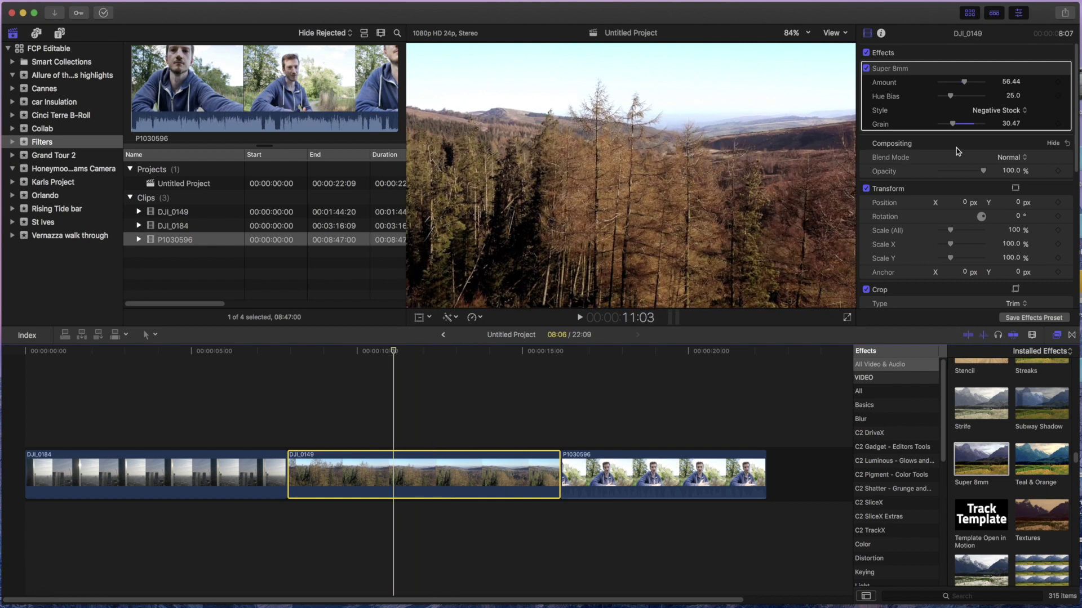
pyautogui.click(866, 68)
pyautogui.click(867, 69)
pyautogui.click(866, 68)
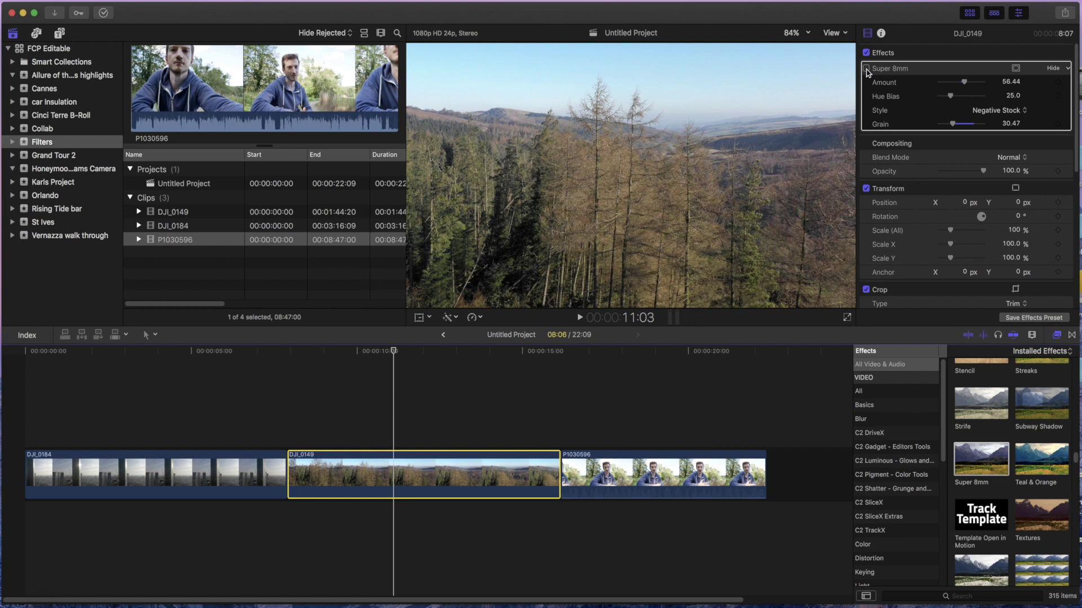
pyautogui.click(866, 68)
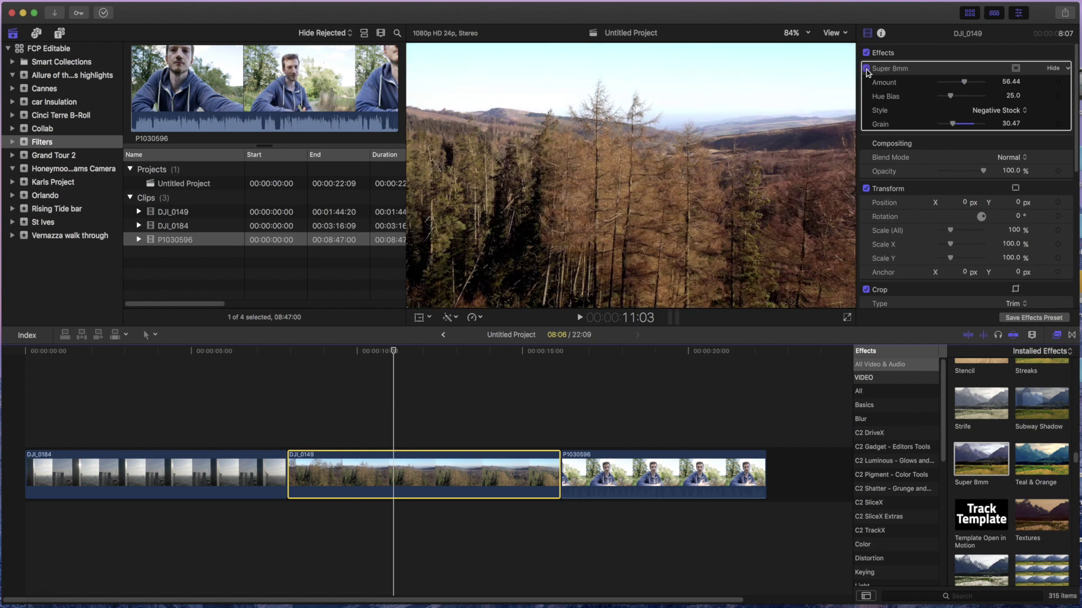
pyautogui.click(867, 68)
pyautogui.click(866, 68)
pyautogui.moveTo(394, 352); pyautogui.dragTo(505, 369)
pyautogui.moveTo(926, 125)
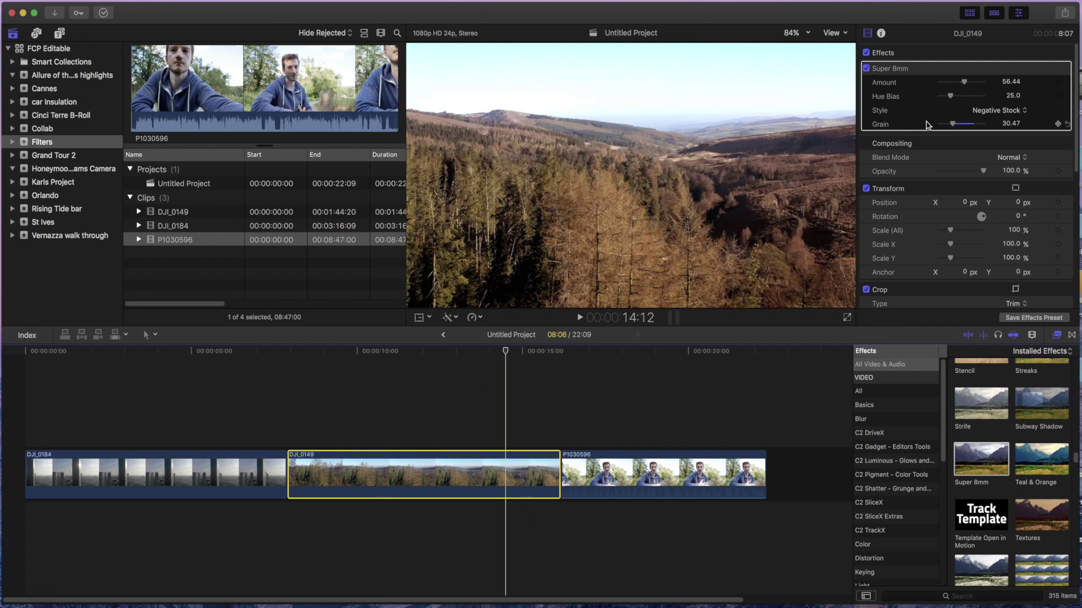
pyautogui.click(866, 69)
pyautogui.click(866, 69)
pyautogui.click(866, 69)
pyautogui.click(866, 69)
pyautogui.click(866, 69)
pyautogui.click(866, 69)
pyautogui.click(867, 69)
pyautogui.moveTo(510, 350); pyautogui.dragTo(652, 362)
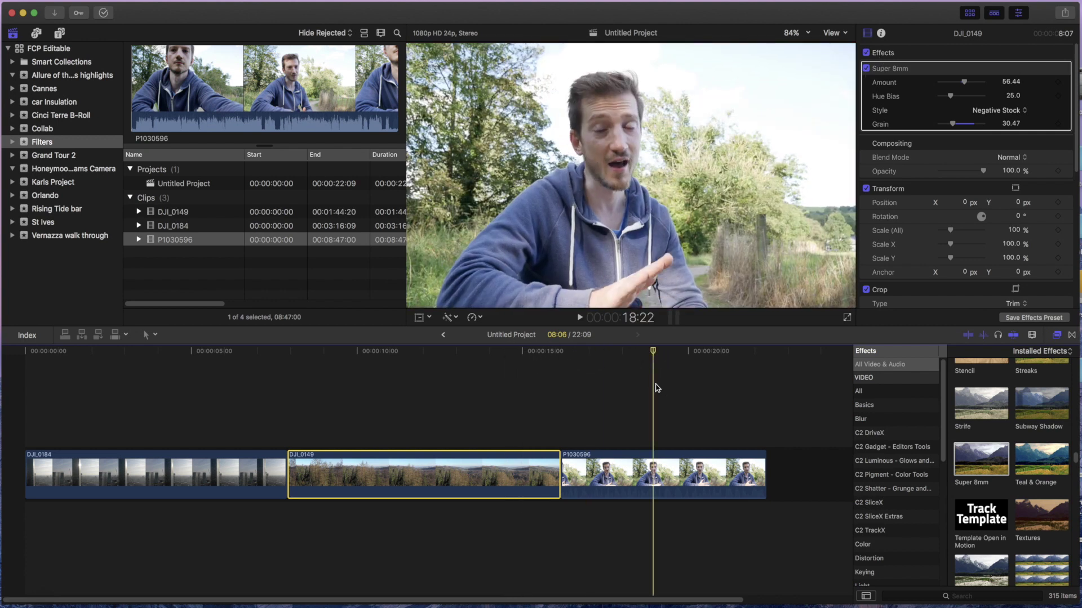
# - Apply Super 8mm to the talking-head clip P1030596, keeping Amount 50 and Grain 75
pyautogui.click(663, 473)
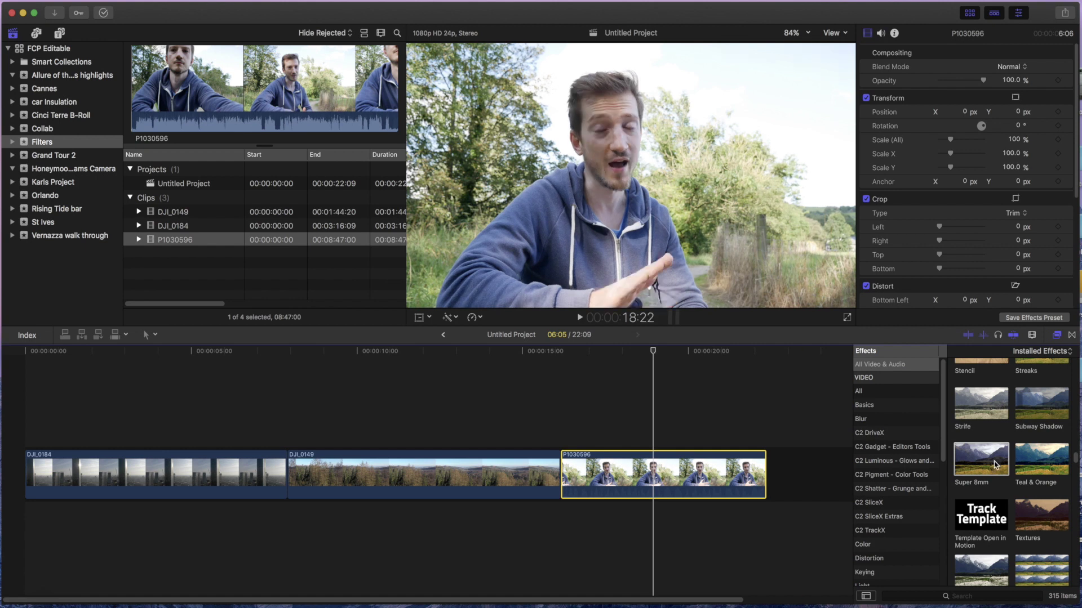
pyautogui.moveTo(986, 464); pyautogui.dragTo(655, 475)
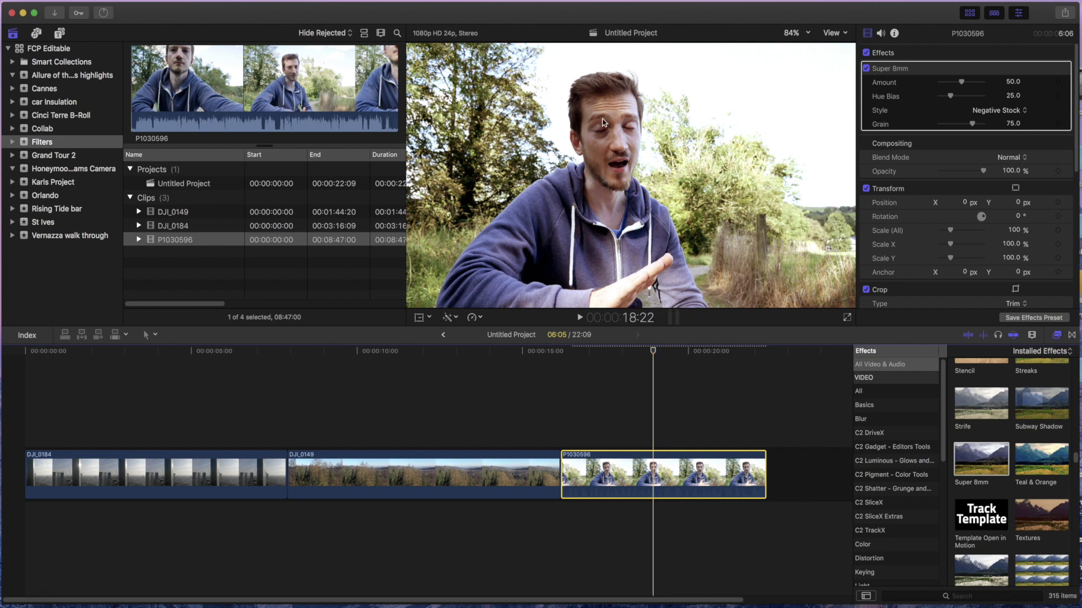
pyautogui.moveTo(647, 352); pyautogui.dragTo(630, 354)
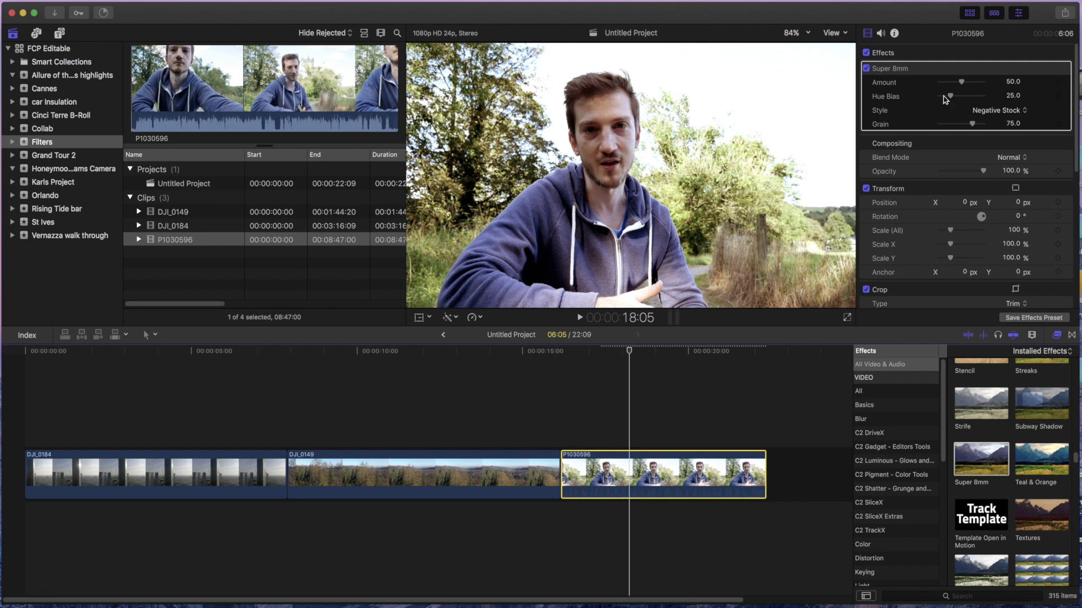
# - Toggle the Super 8mm effect off and on to compare, leaving it enabled
pyautogui.click(866, 68)
pyautogui.click(866, 68)
pyautogui.click(866, 69)
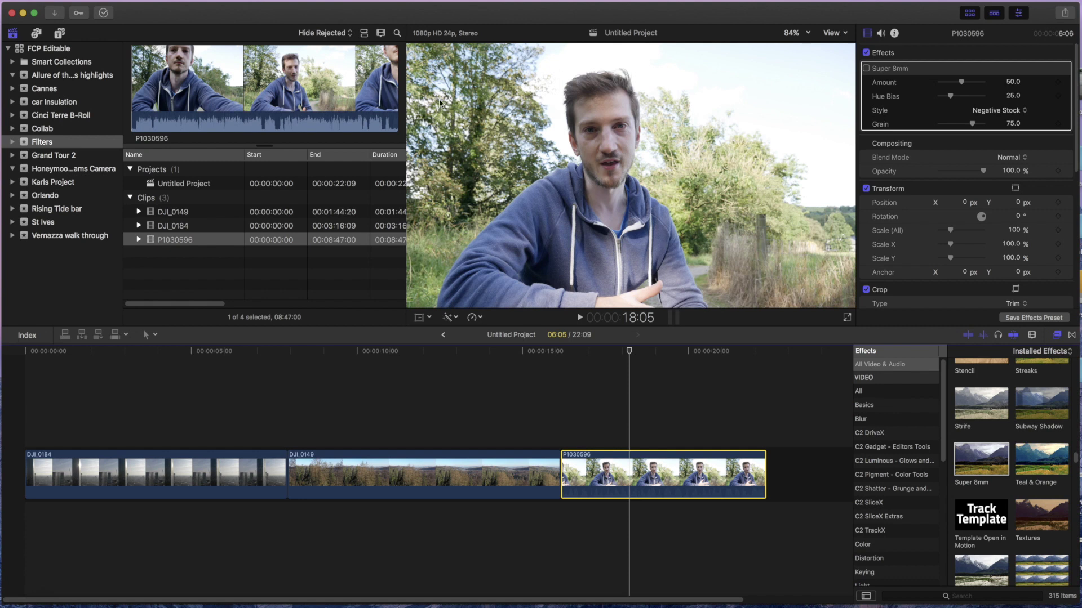
pyautogui.click(867, 69)
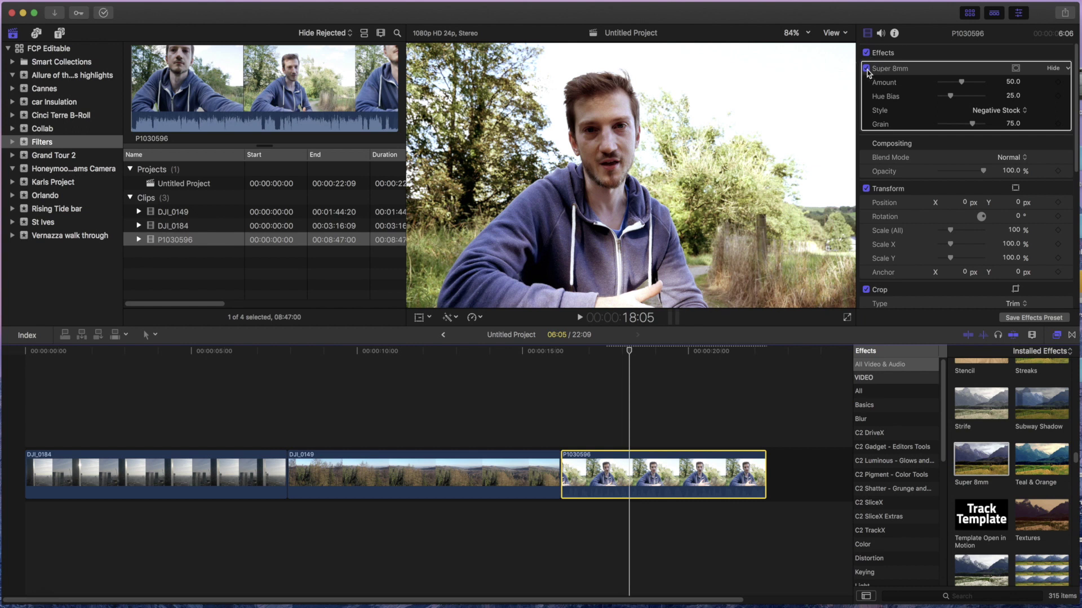
pyautogui.click(867, 69)
pyautogui.click(867, 70)
pyautogui.click(867, 70)
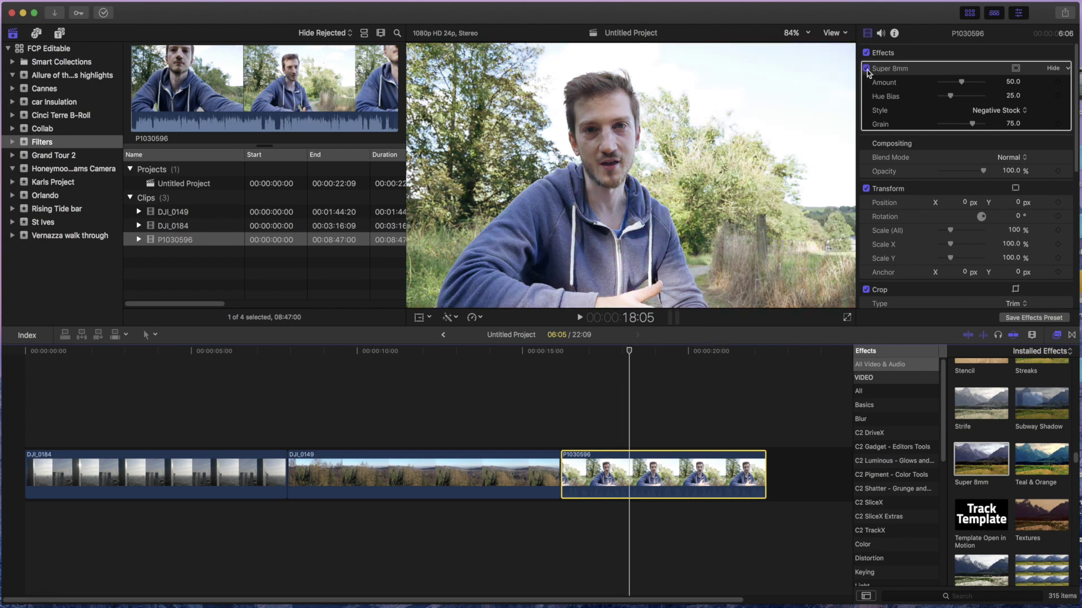
pyautogui.click(867, 70)
pyautogui.moveTo(622, 352); pyautogui.dragTo(209, 379)
pyautogui.click(214, 474)
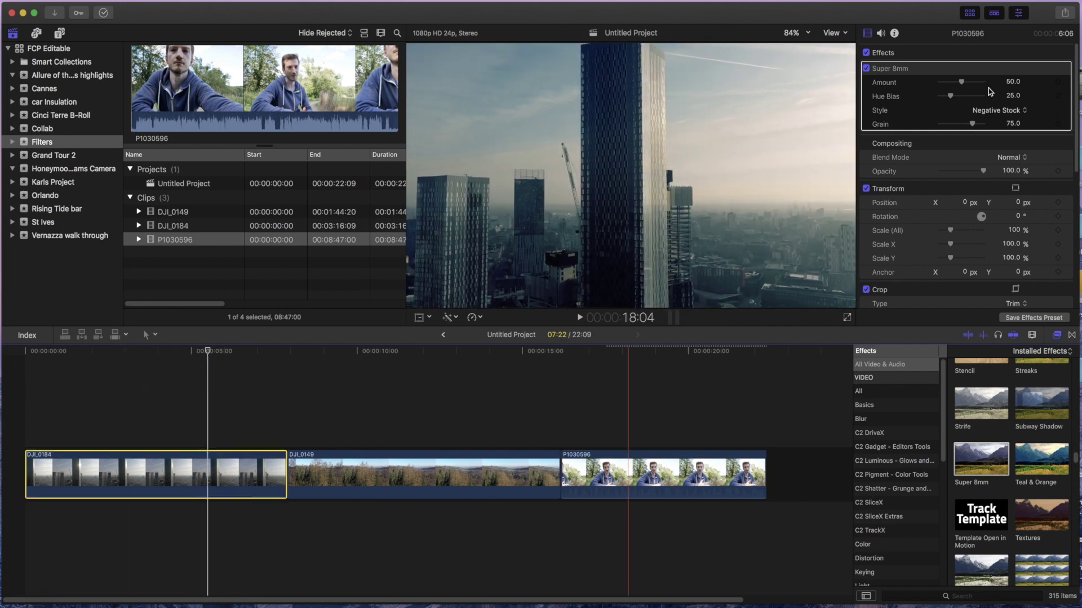
pyautogui.click(868, 69)
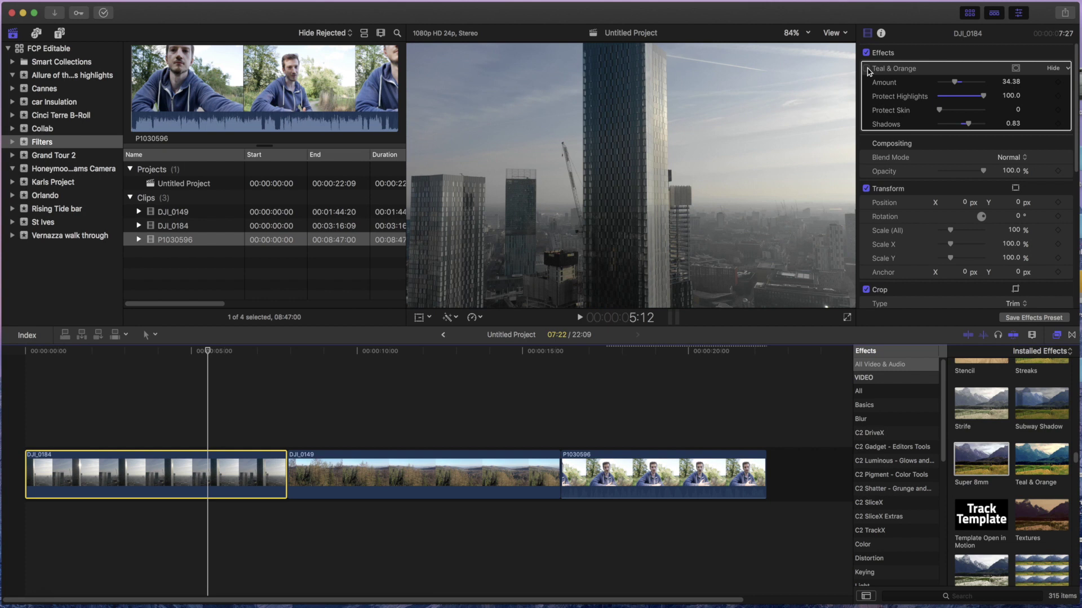
pyautogui.click(867, 69)
pyautogui.click(396, 366)
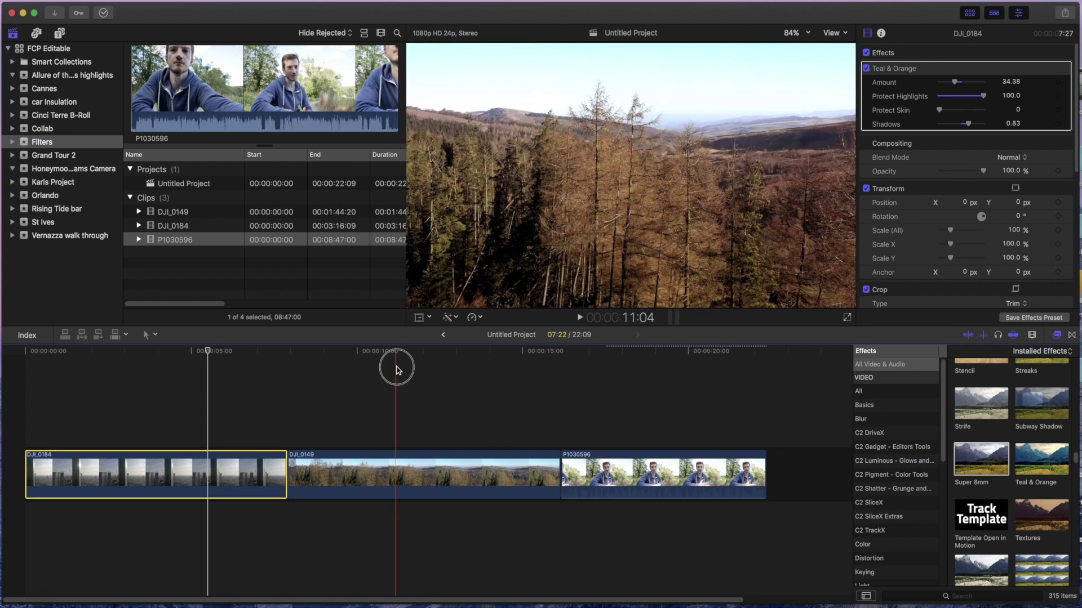
pyautogui.click(428, 482)
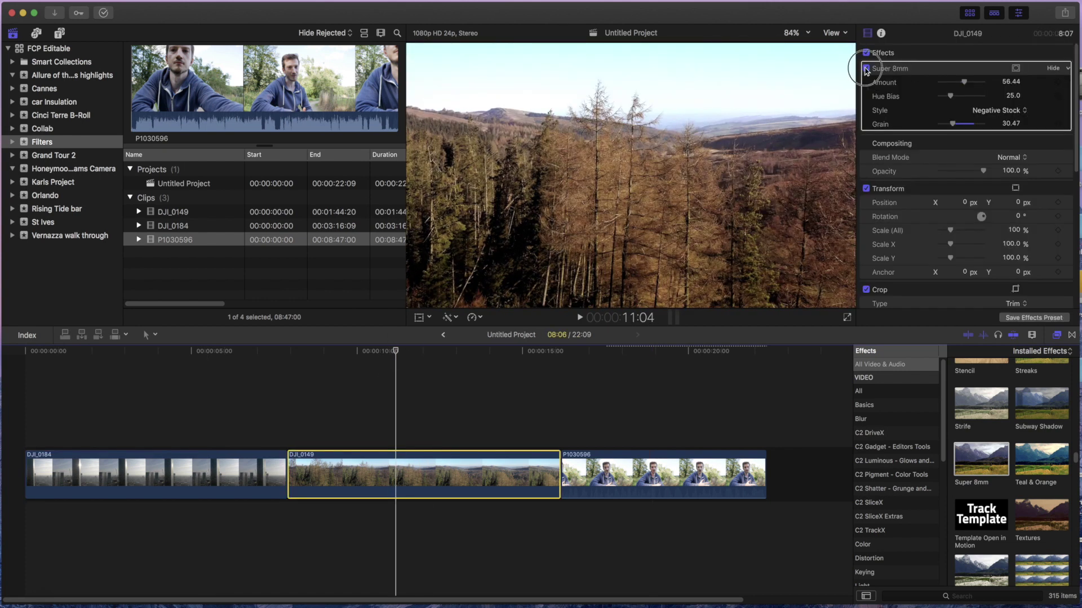
pyautogui.click(867, 70)
pyautogui.click(867, 69)
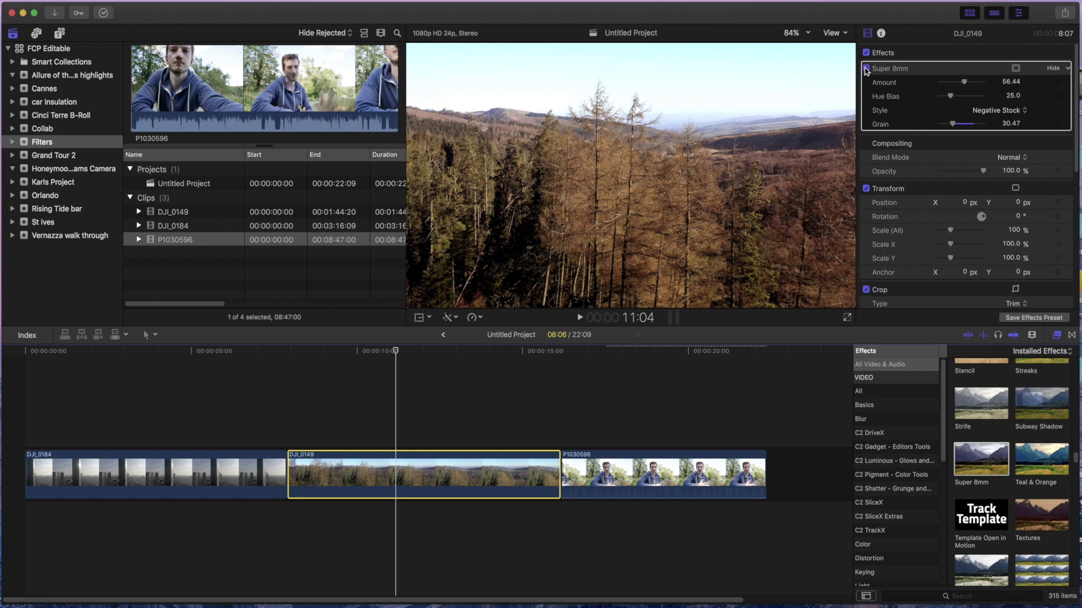